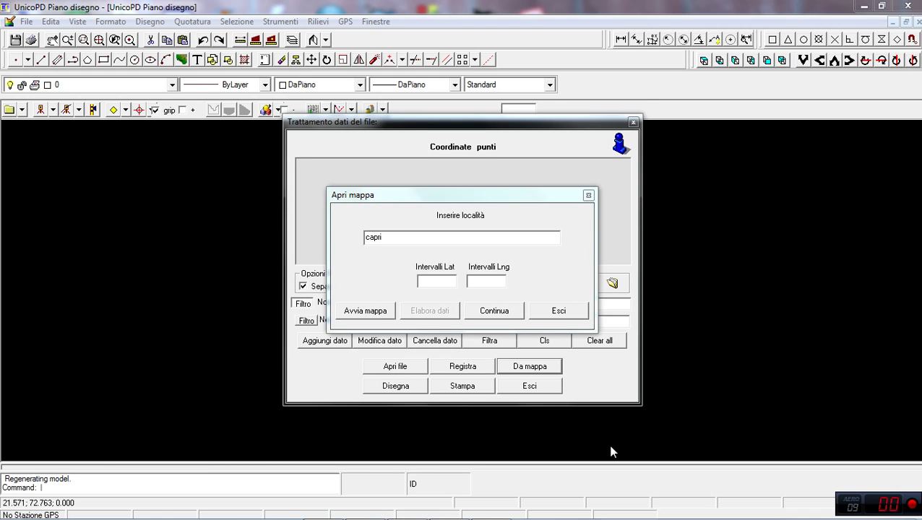
- Set the latitude and longitude intervals to 3, launch the map for capri and maximize the browser window
click(438, 280)
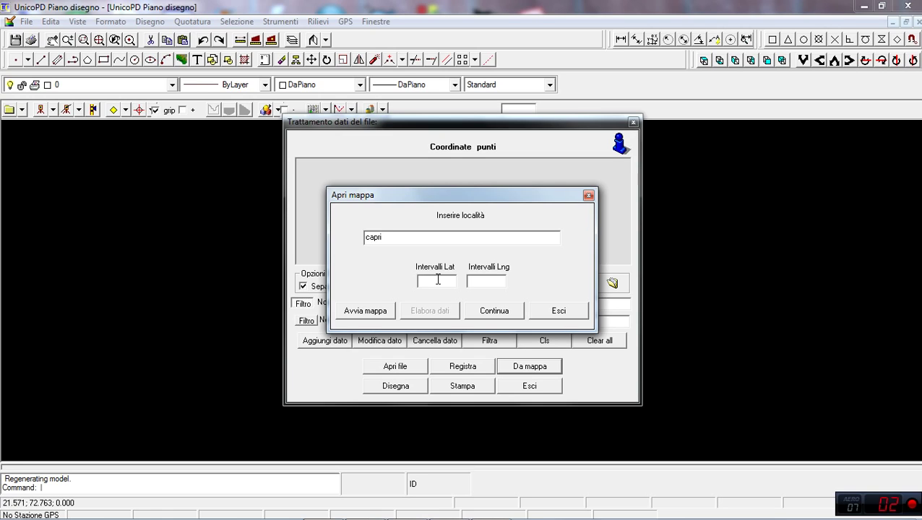
click(438, 280)
text(3)
click(365, 310)
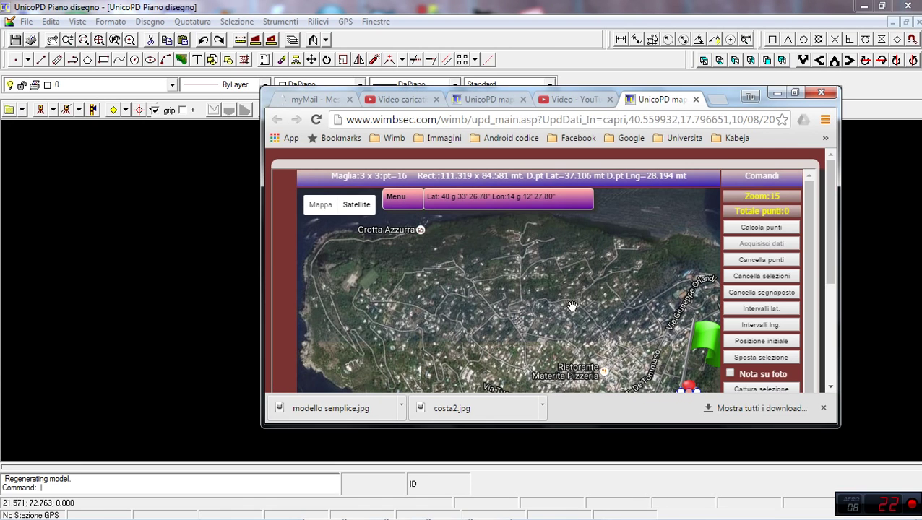
click(795, 94)
drag(709, 94, 719, 2)
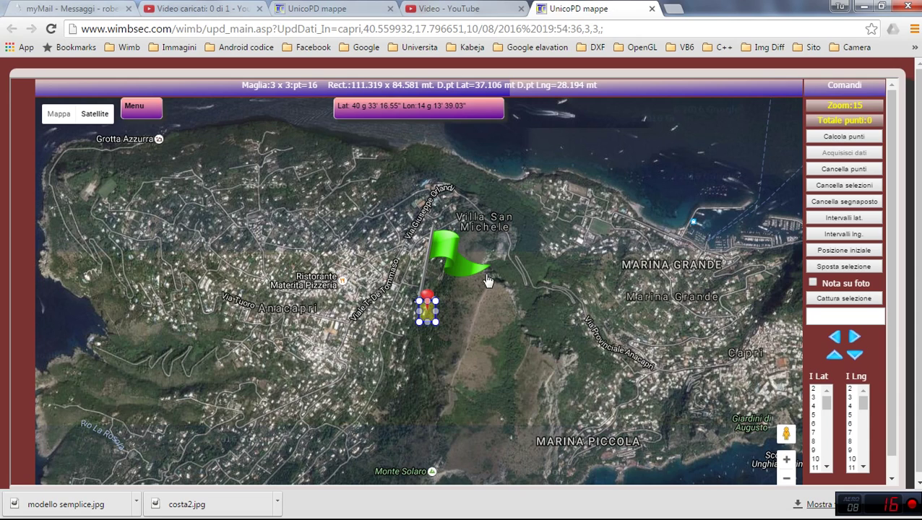
- Place the selection rectangle over the rocky shore just east of Torre Saracena, with the satellite imagery viewed straight down
drag(427, 310, 600, 390)
mouse_move(623, 421)
mouse_down()
mouse_move(683, 448)
mouse_move(685, 402)
mouse_up()
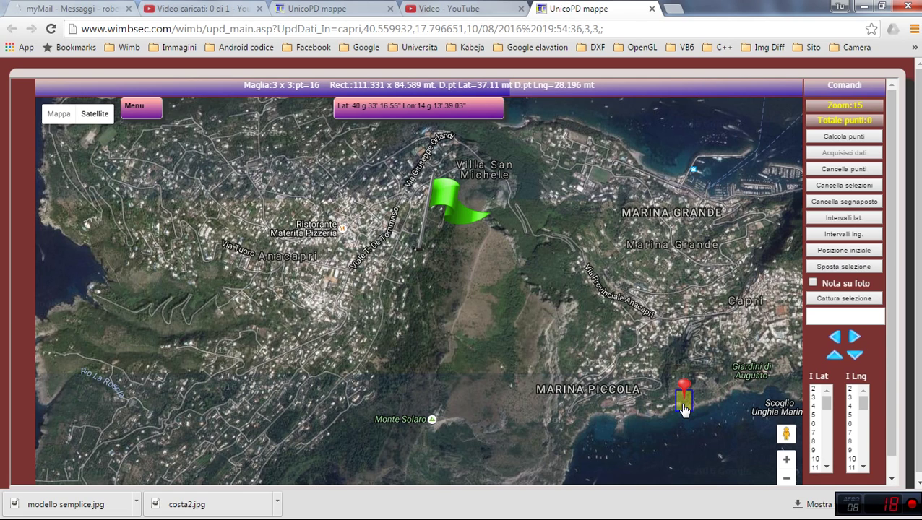
scroll(718, 391, up, 1)
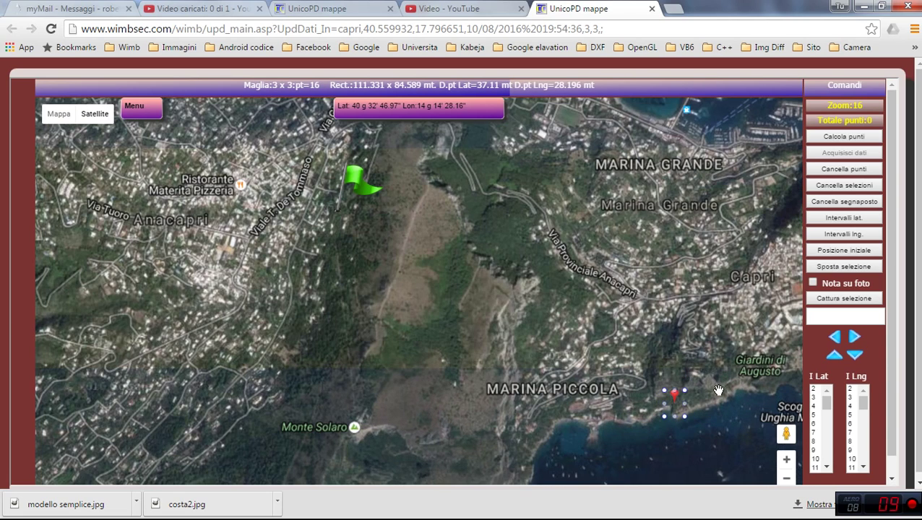
scroll(718, 391, up, 1)
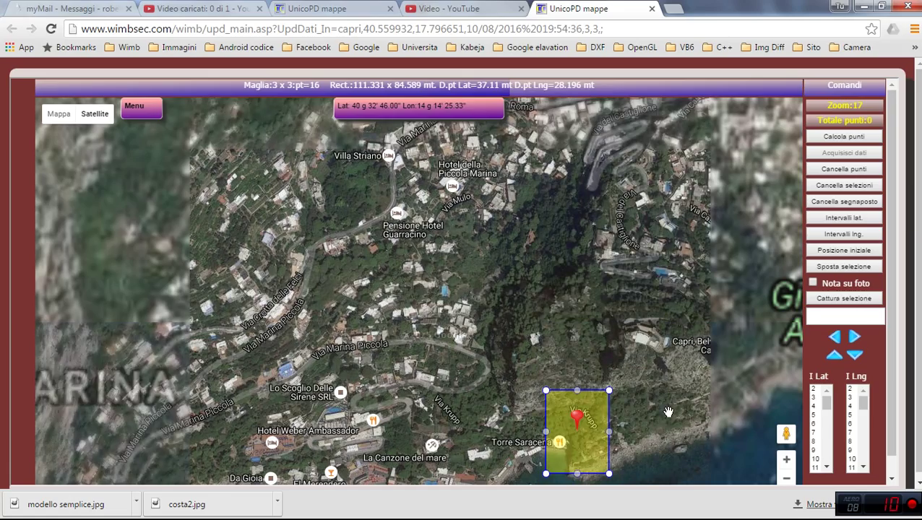
drag(663, 425, 538, 307)
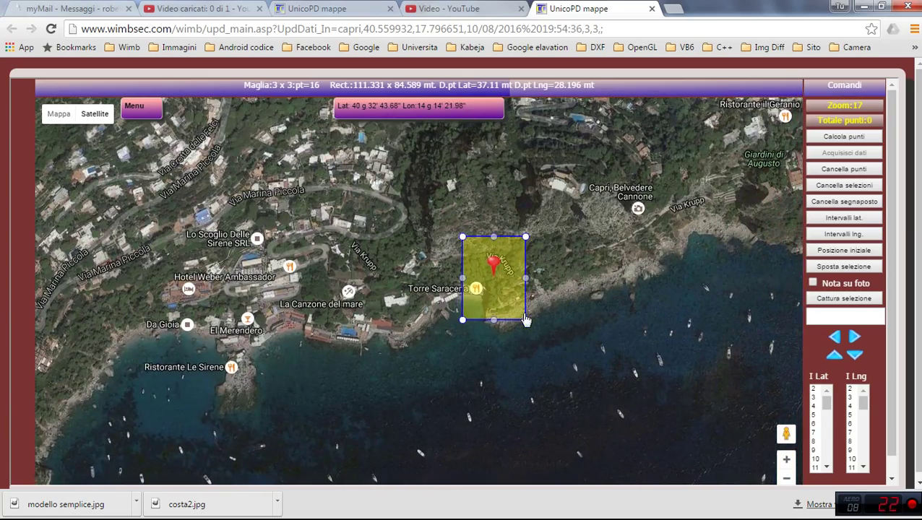
scroll(539, 308, up, 1)
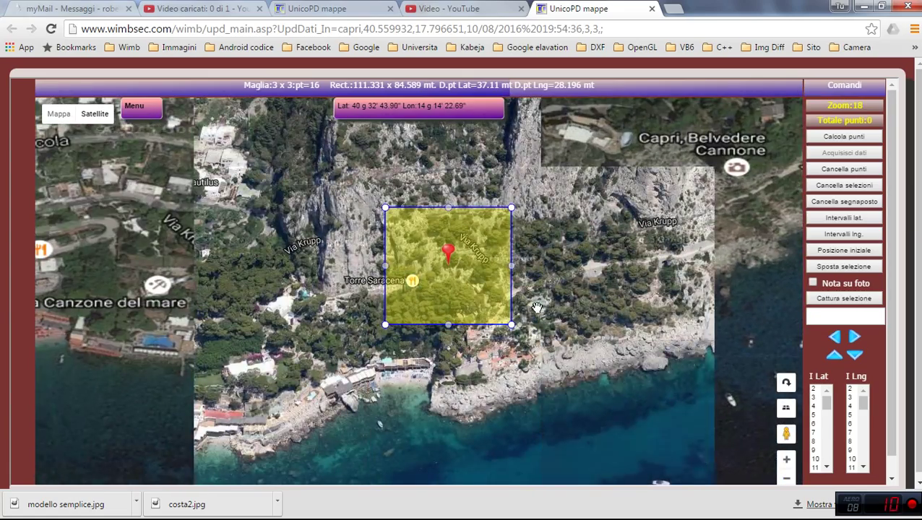
drag(471, 304, 491, 416)
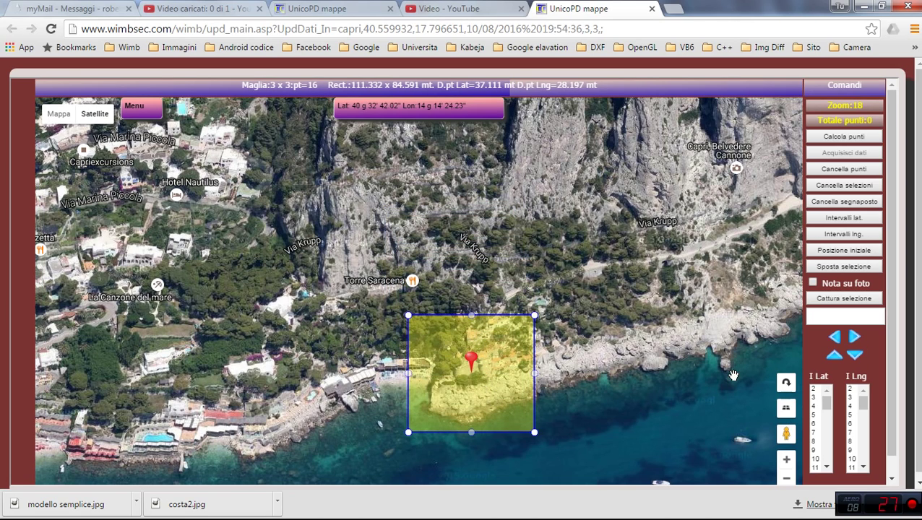
click(786, 409)
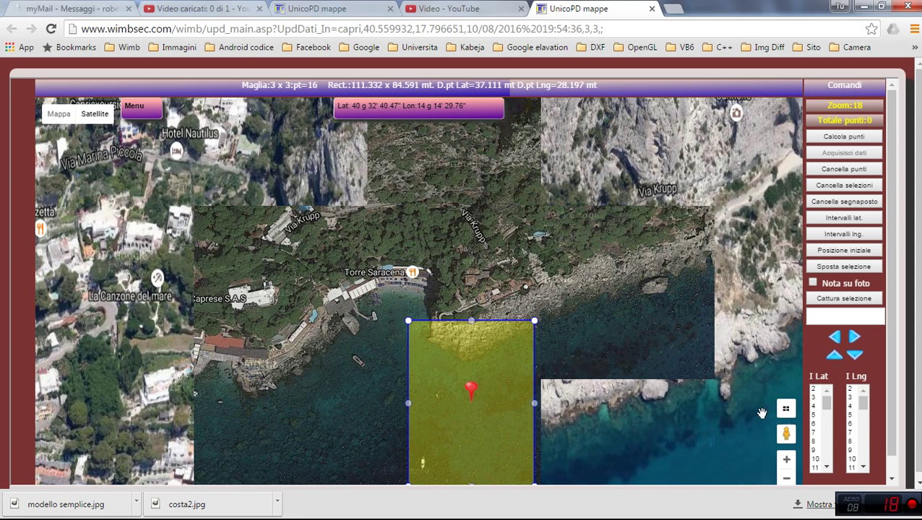
drag(494, 418, 496, 309)
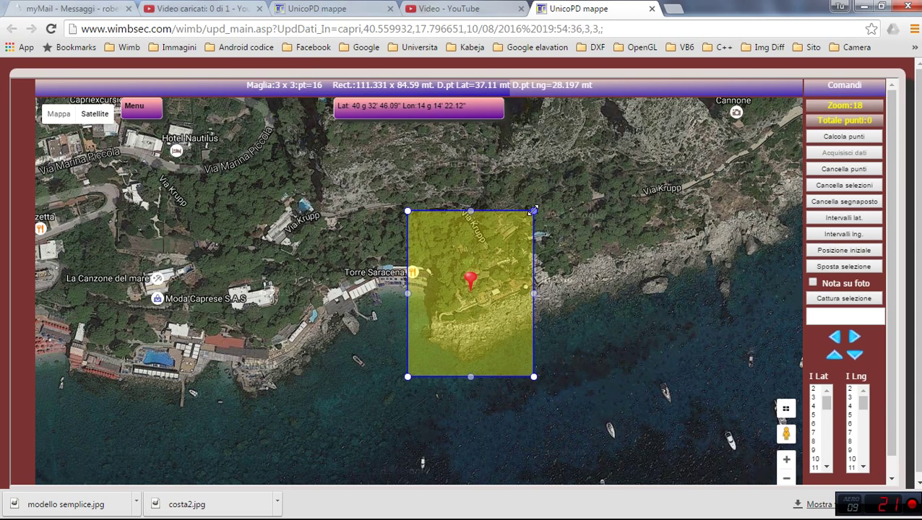
- Shrink the selection rectangle to about 79 x 77 m and adjust its position over the rocky promontory
drag(534, 212, 530, 237)
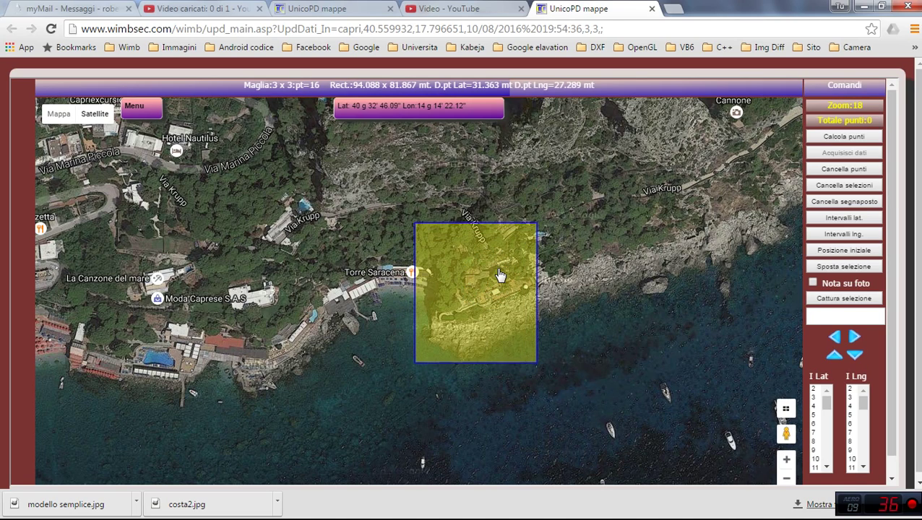
drag(535, 227, 530, 250)
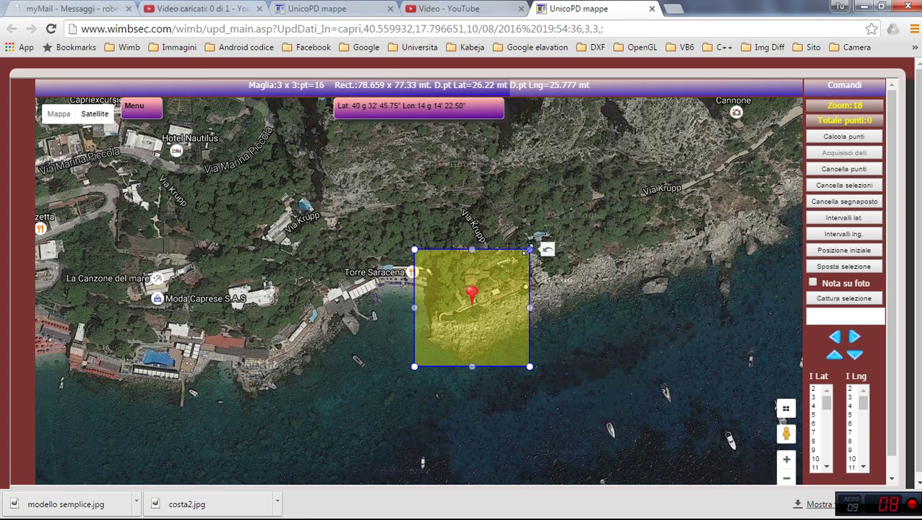
click(511, 288)
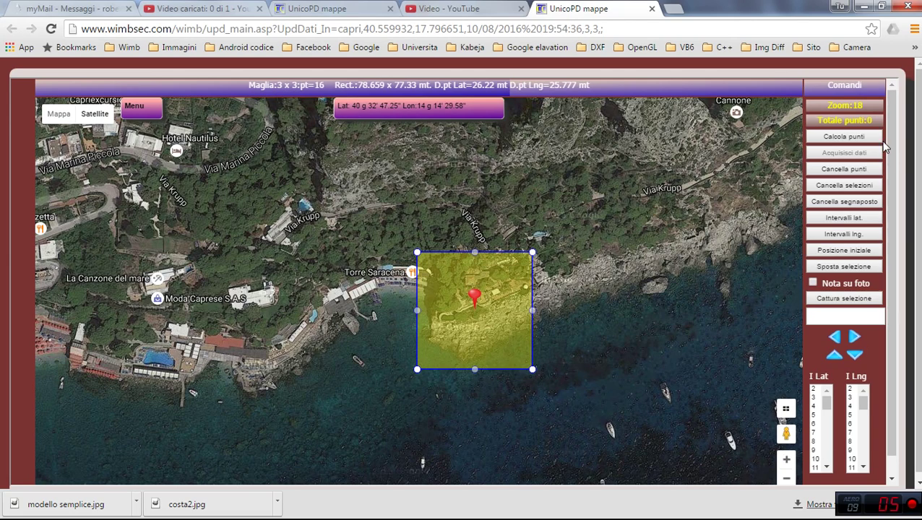
- Calculate the points of the 3 x 3 grid inside the rectangle and add those of a 4 x 4 grid
click(844, 139)
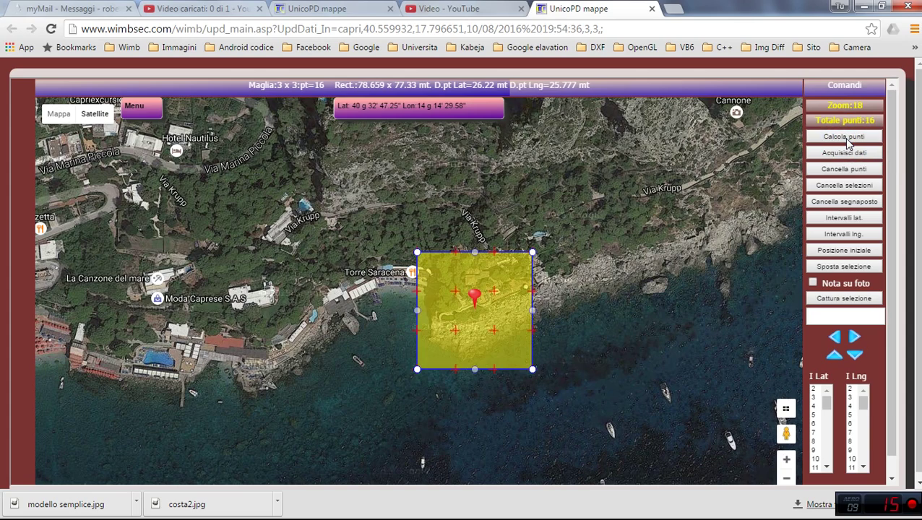
click(814, 407)
click(851, 407)
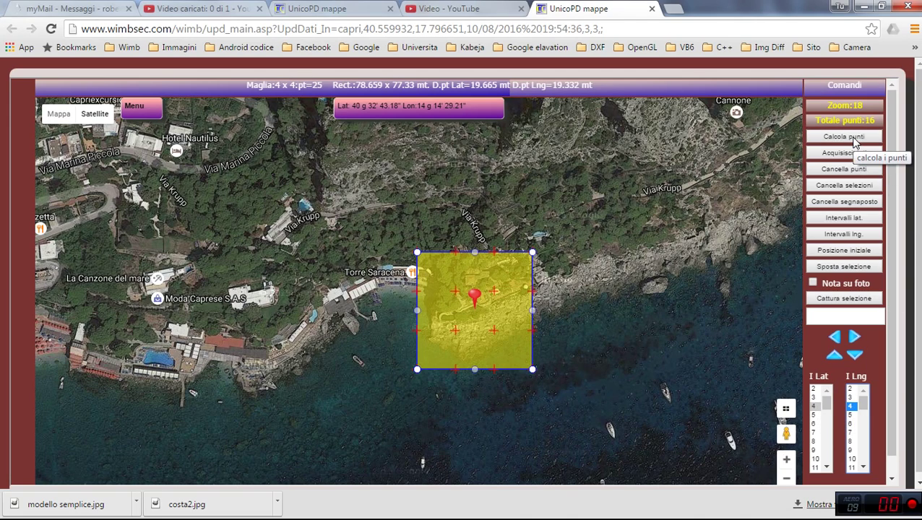
click(854, 140)
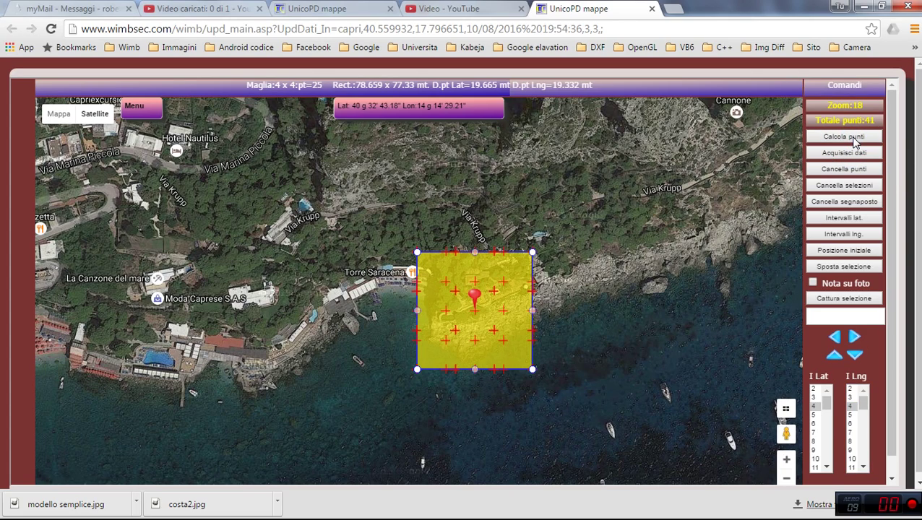
- Add the calculated points of a 5 x 5 grid and a 6 x 6 grid to the rectangle
click(814, 416)
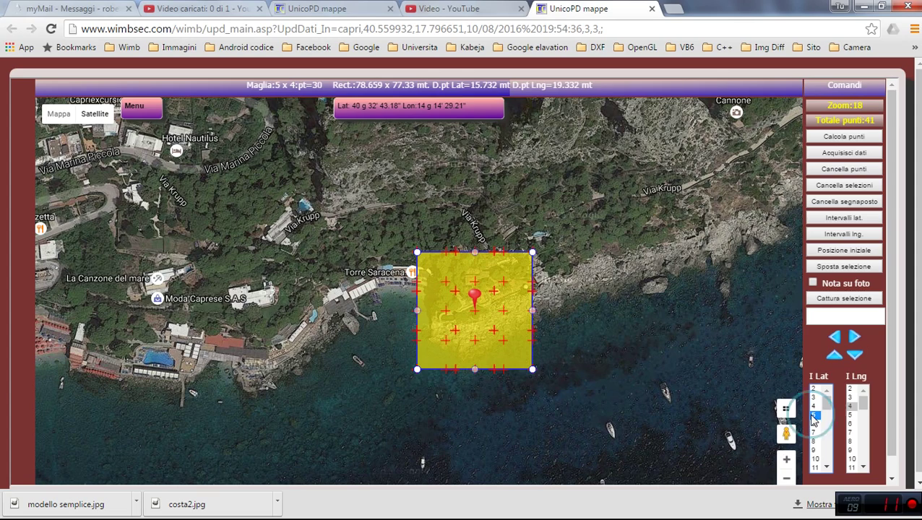
click(853, 416)
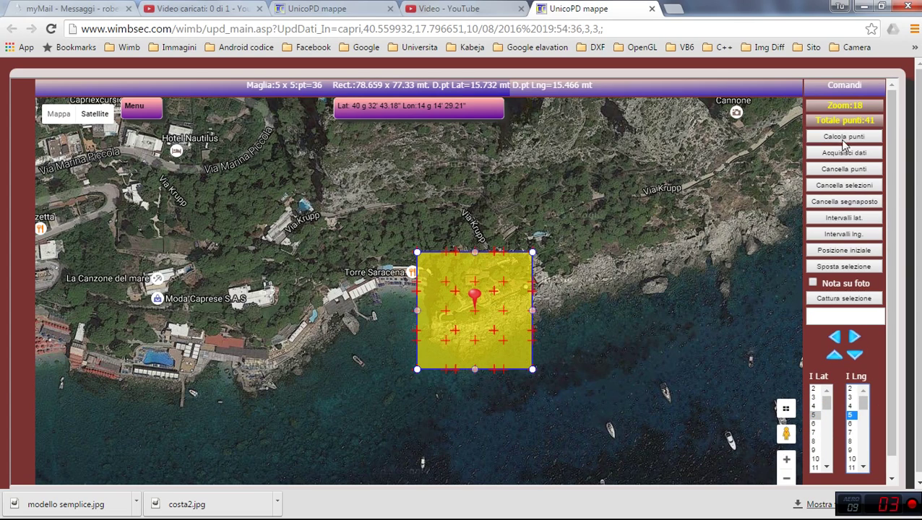
click(834, 139)
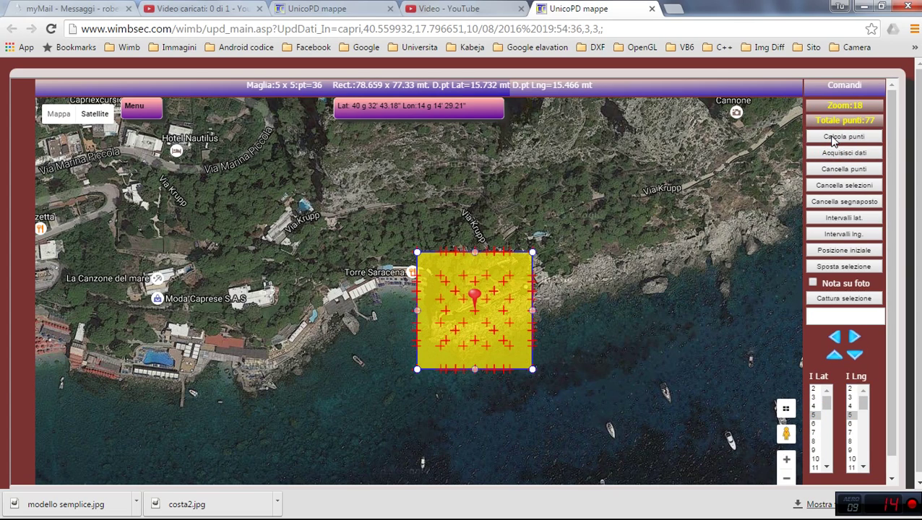
click(814, 424)
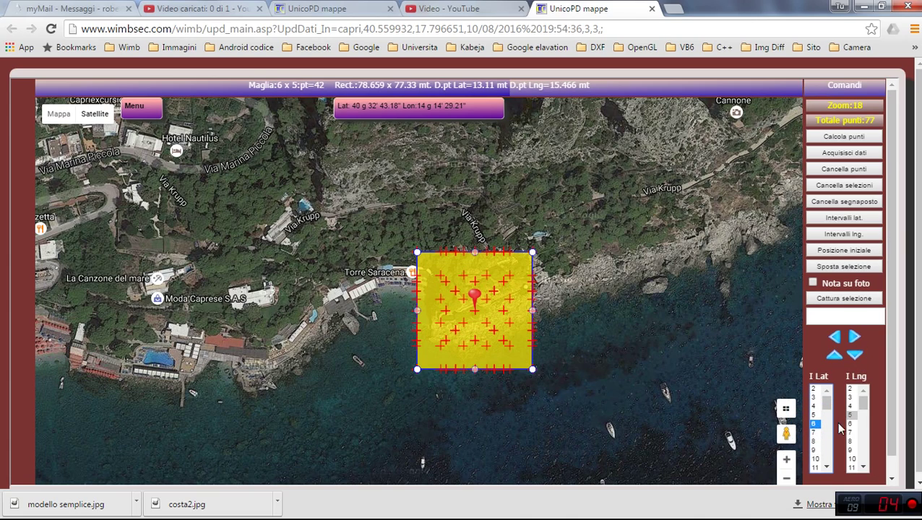
click(850, 425)
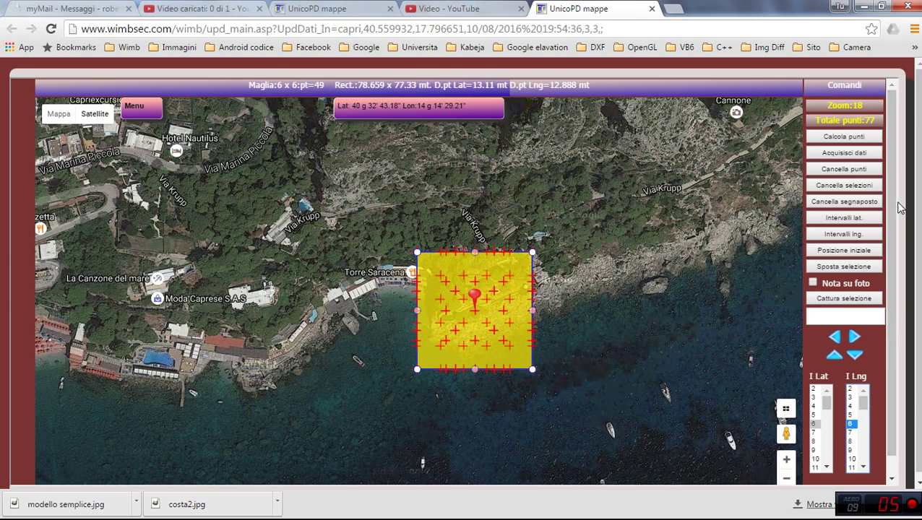
click(844, 136)
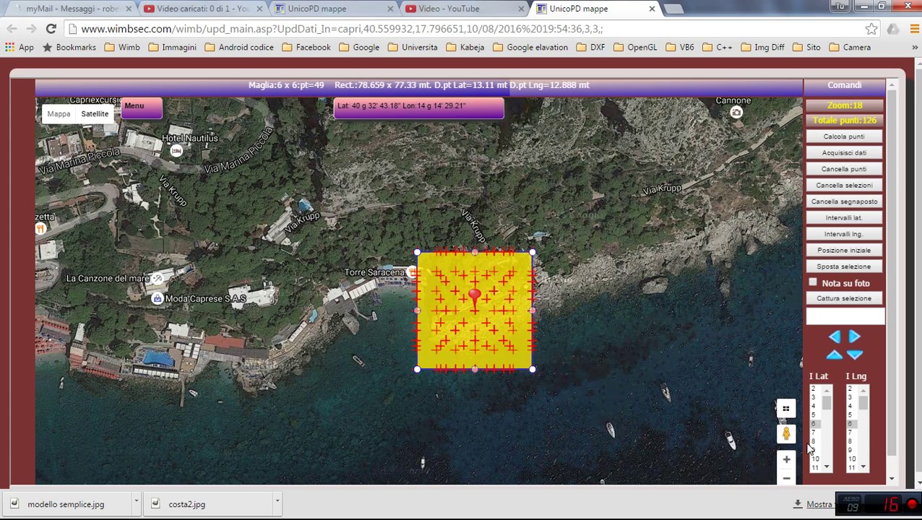
- Add the calculated points of a 7 x 7 grid and an 8 x 8 grid to the rectangle
click(815, 433)
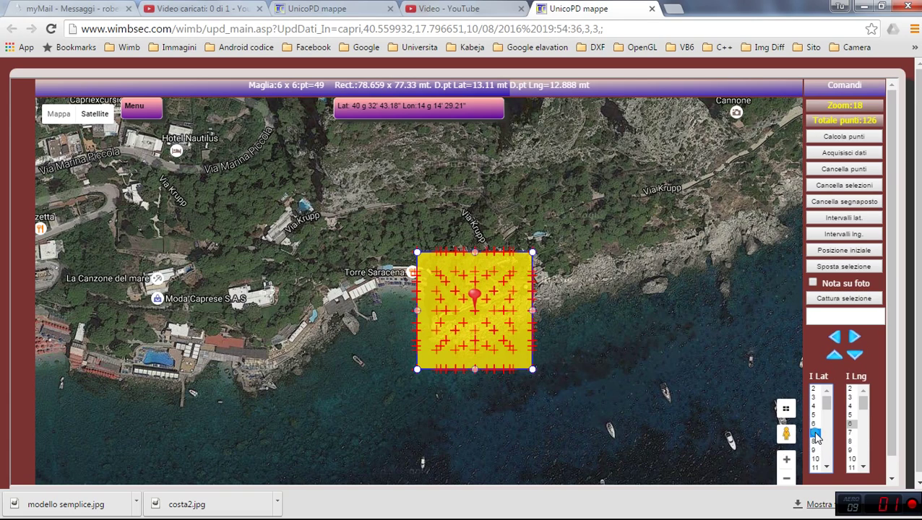
click(851, 433)
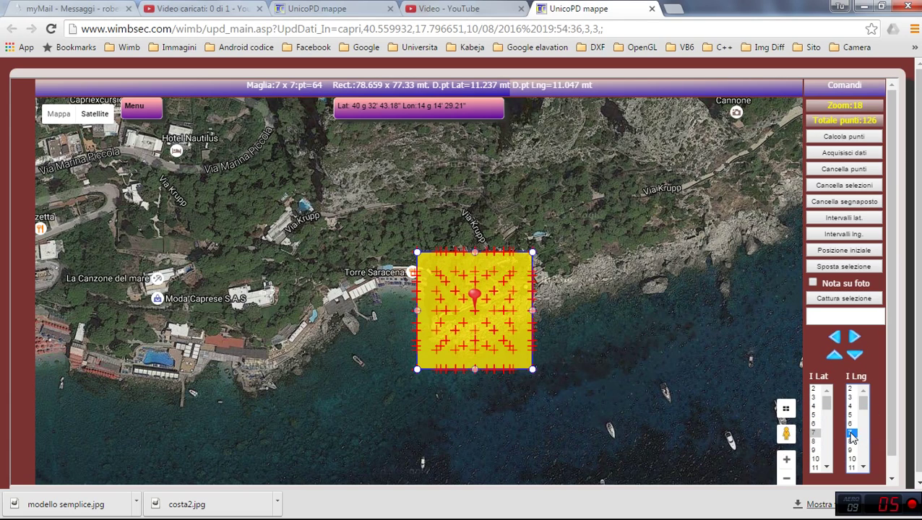
click(837, 139)
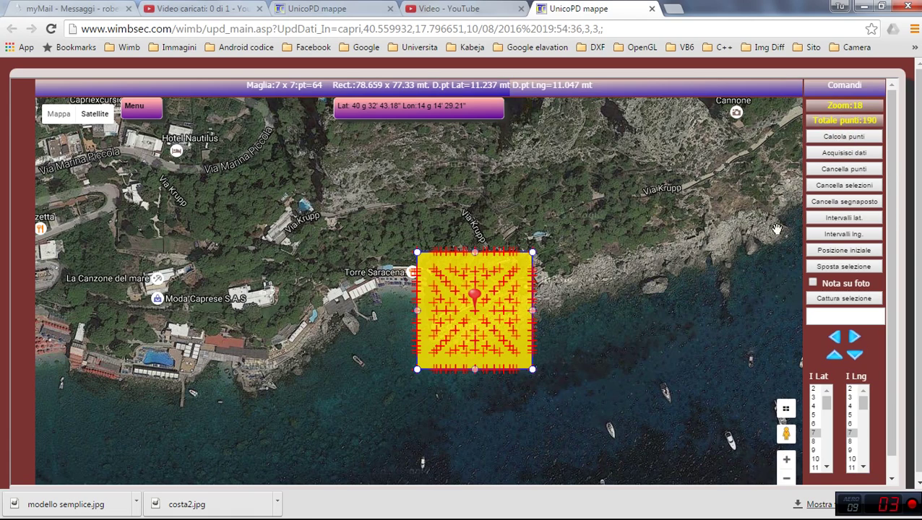
click(815, 442)
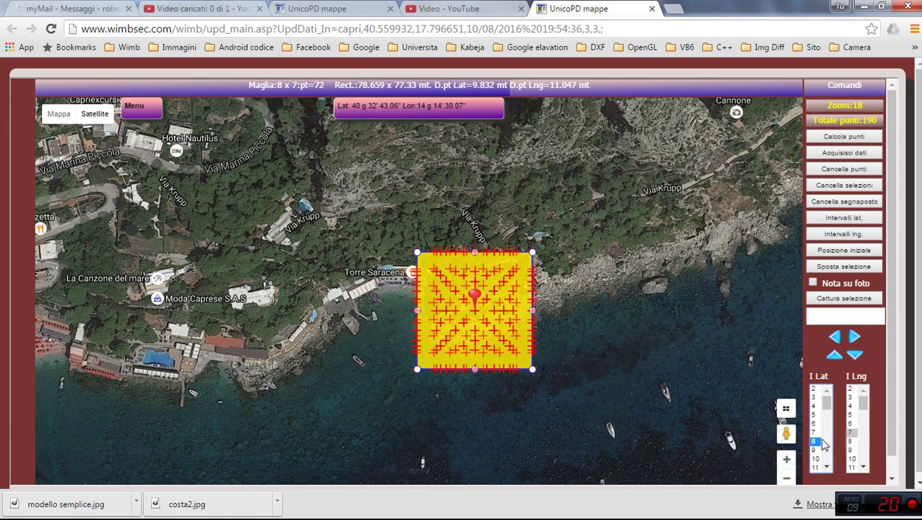
click(851, 441)
click(837, 137)
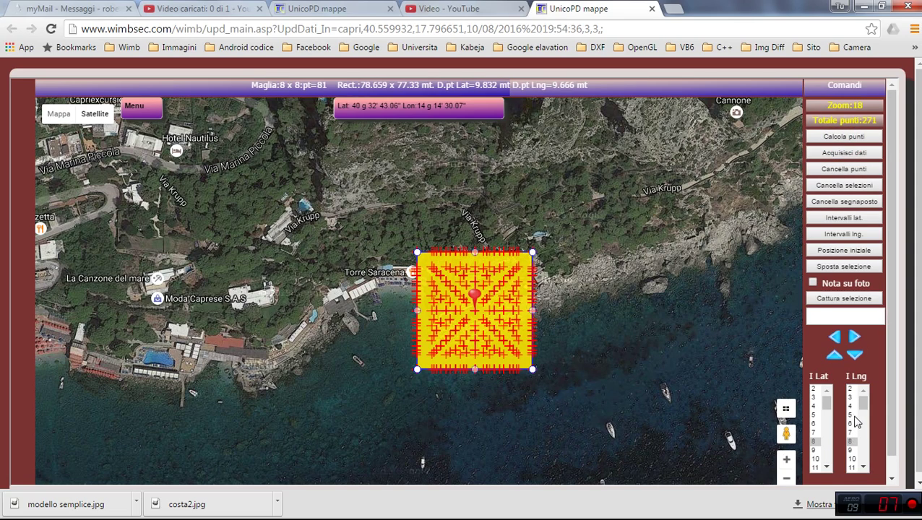
- Add the calculated points of a 9 x 9 grid and a 10 x 10 grid to the rectangle
drag(864, 401, 829, 421)
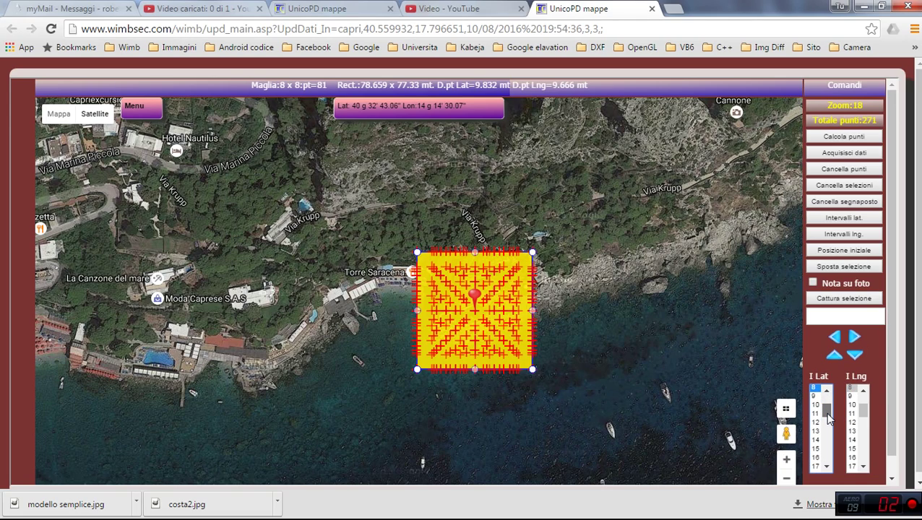
click(811, 395)
click(852, 396)
click(843, 137)
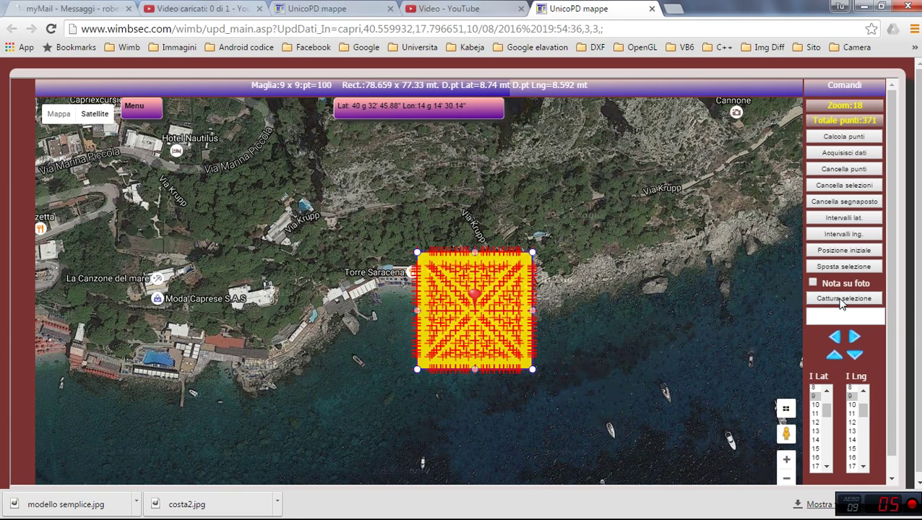
click(817, 405)
click(853, 406)
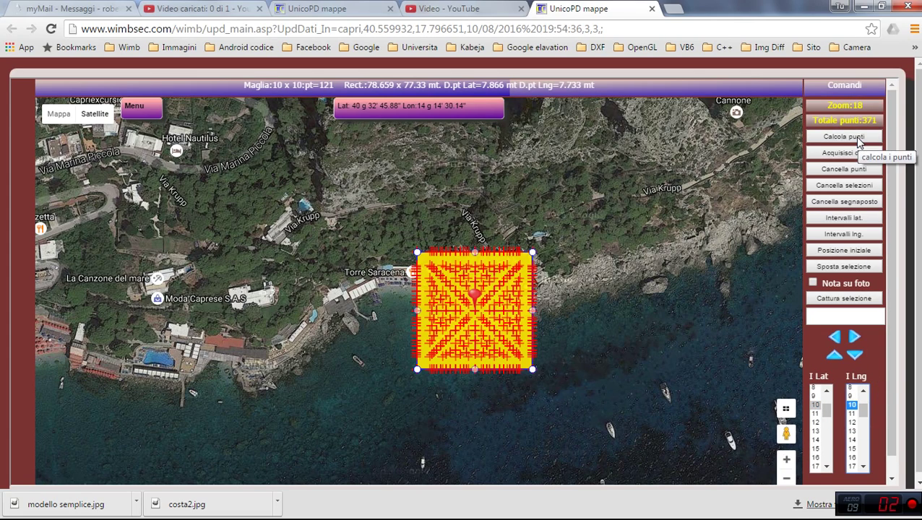
click(857, 138)
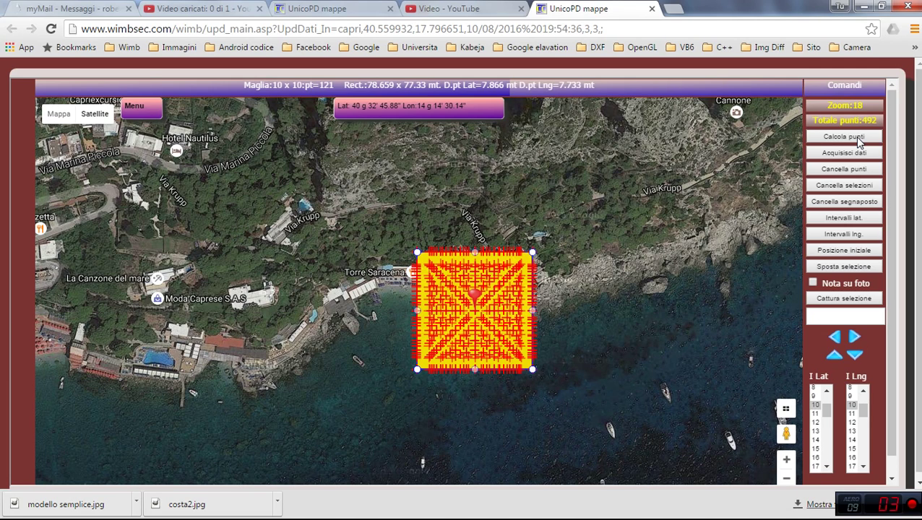
key(F1)
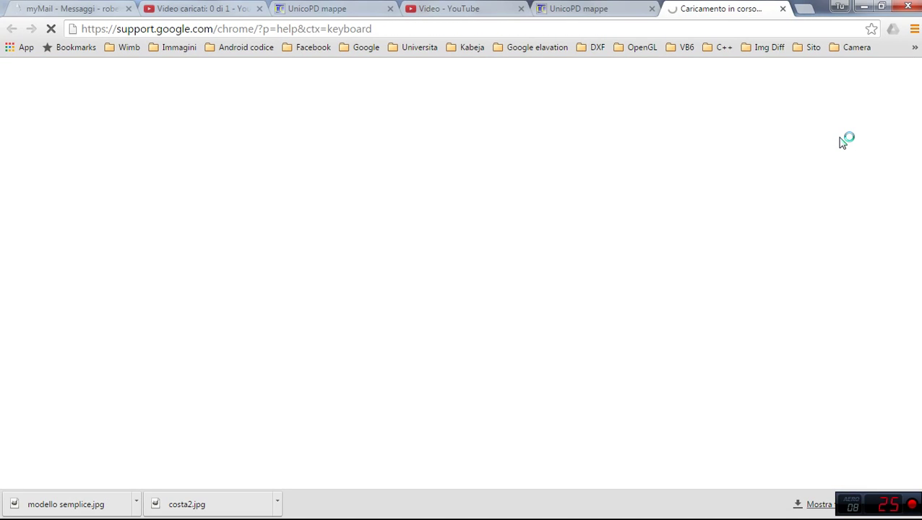
click(595, 9)
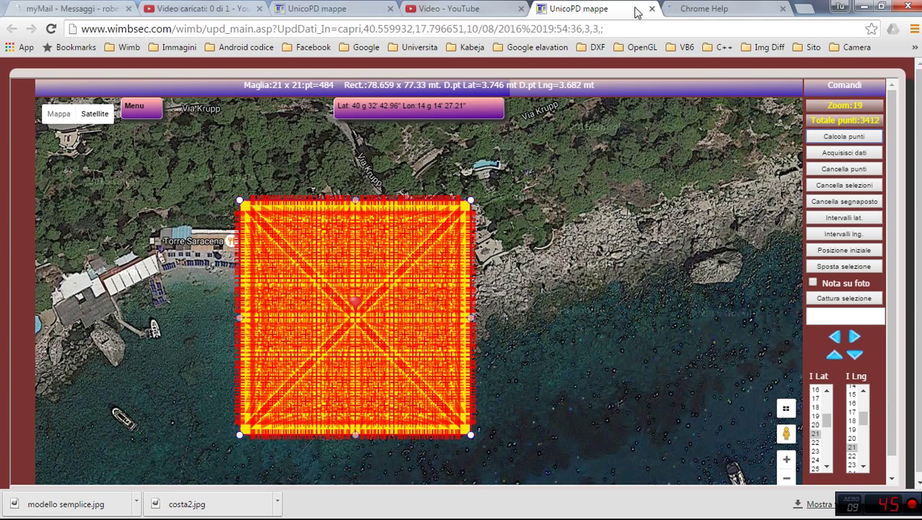
click(783, 9)
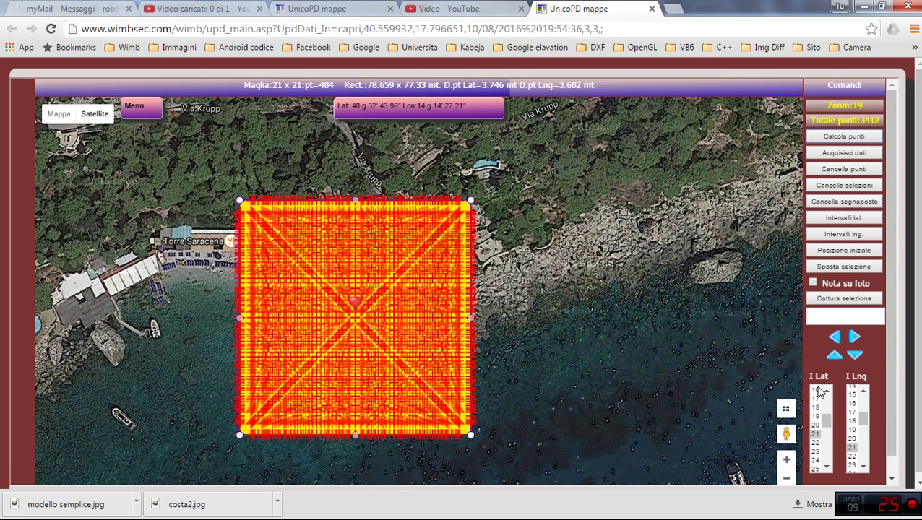
- Acquire the calculated map points, switch to UnicoPD and process the acquired data into the coordinate list
drag(827, 420, 829, 399)
drag(864, 423, 863, 402)
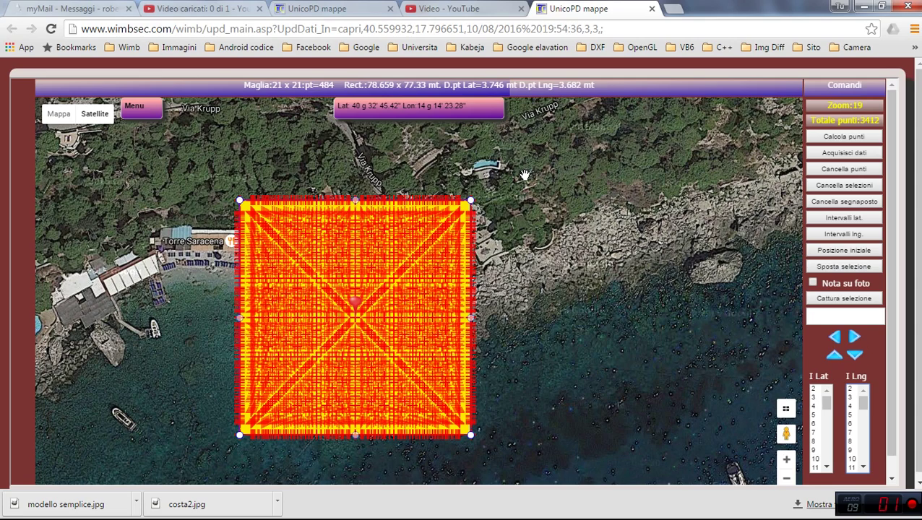
click(833, 155)
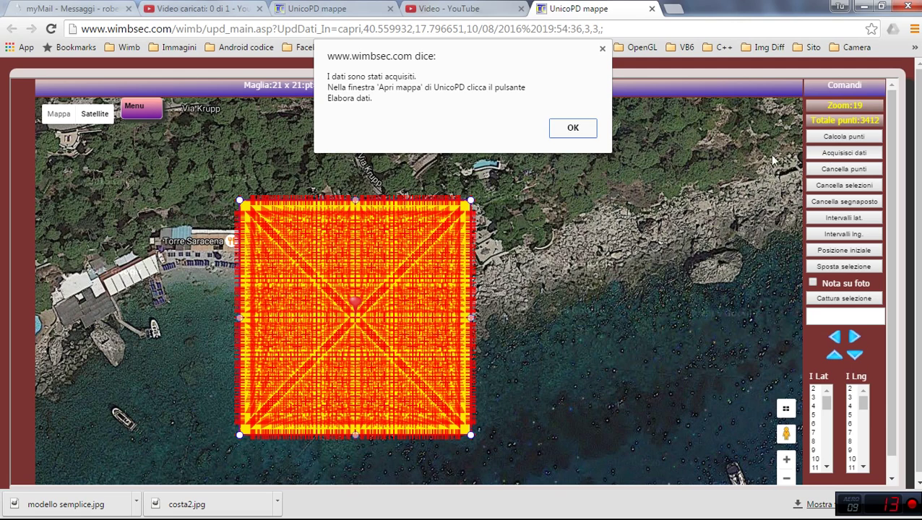
click(574, 130)
click(863, 7)
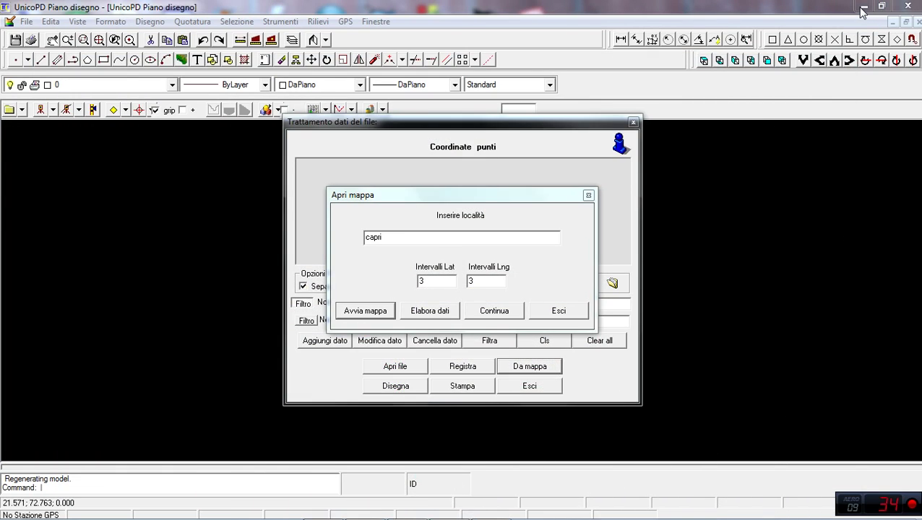
click(427, 317)
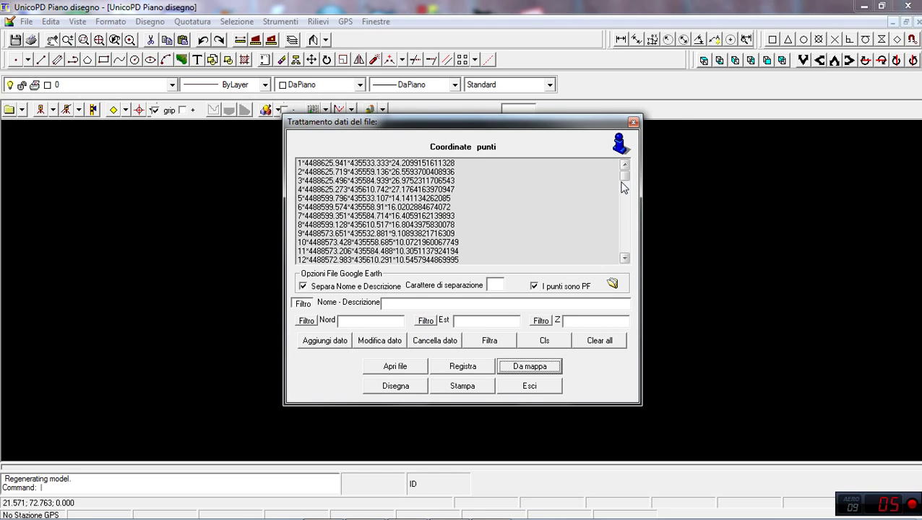
- Eliminate the duplicate points from the coordinate list using the name-description filter, and draw the remaining points
mouse_move(625, 179)
mouse_down()
mouse_move(630, 253)
mouse_move(625, 172)
mouse_up()
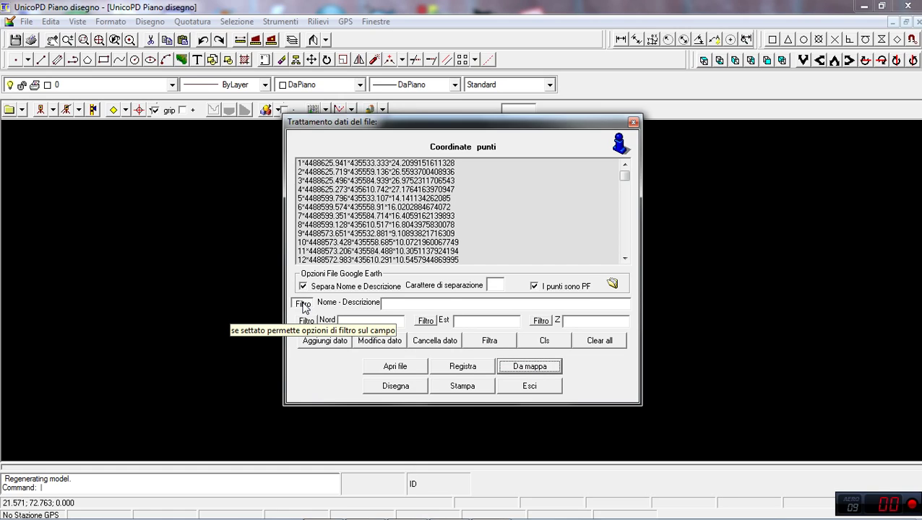
click(493, 342)
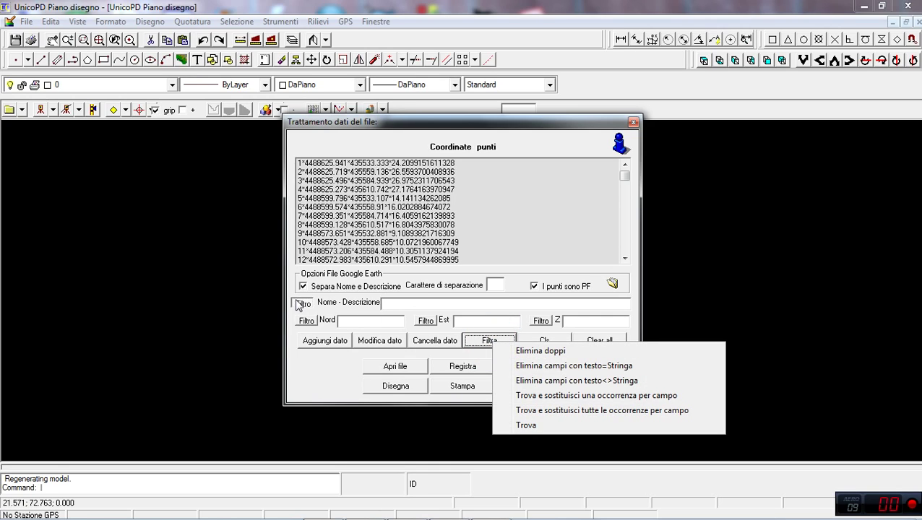
click(540, 352)
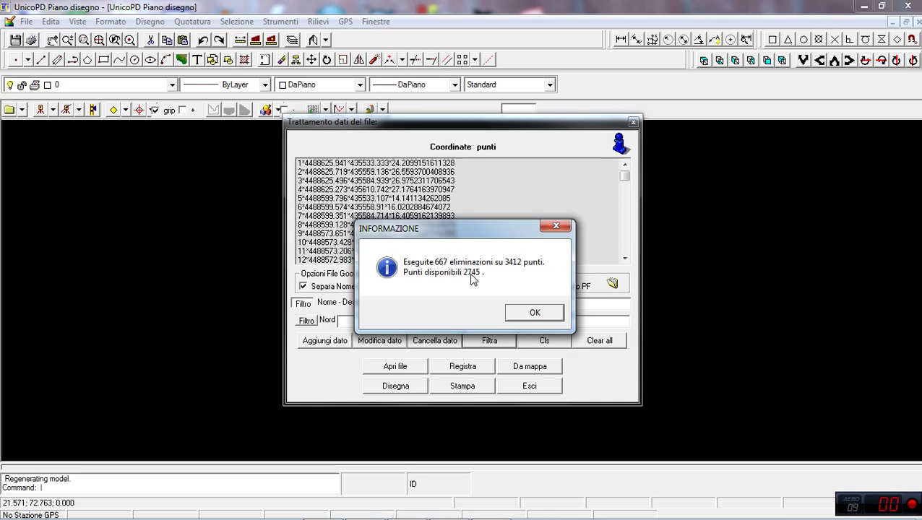
click(534, 312)
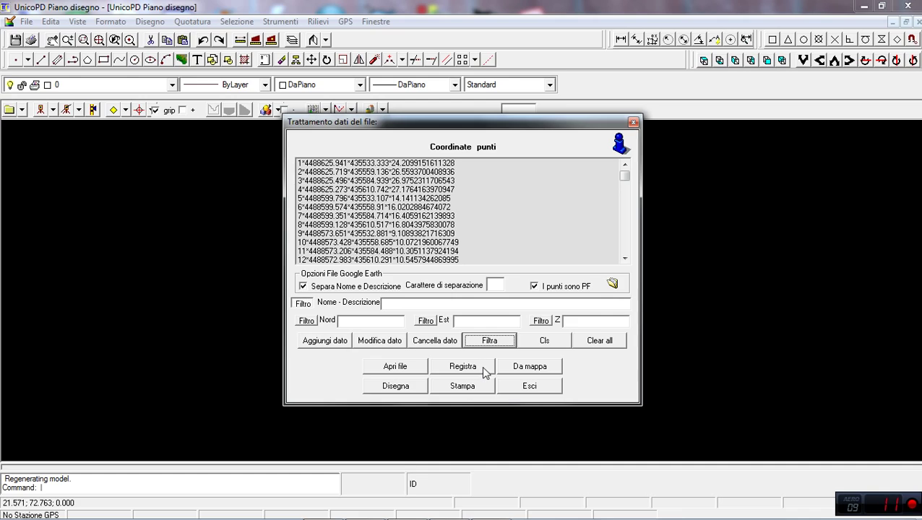
click(406, 388)
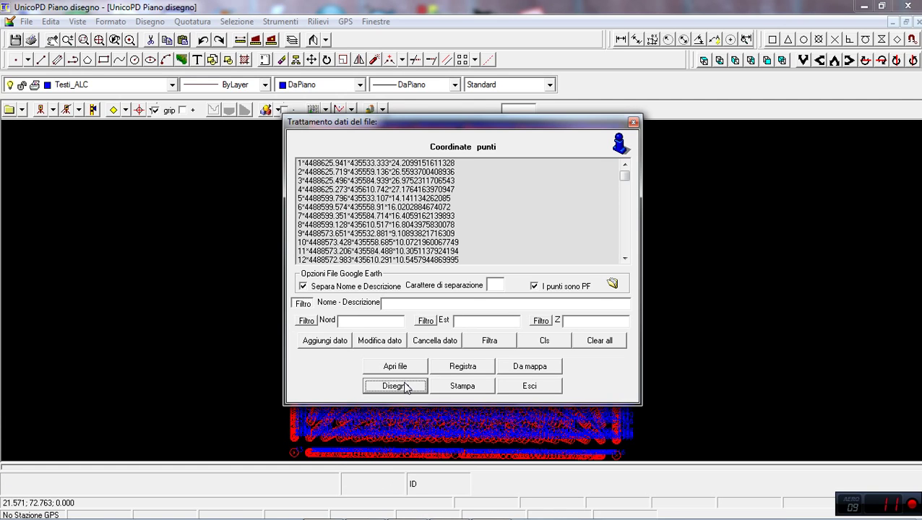
click(531, 391)
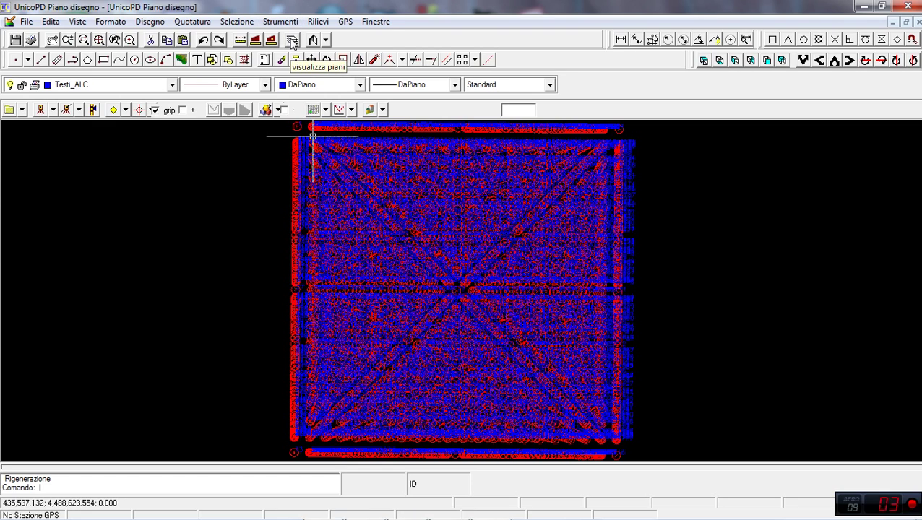
- Turn off and lock the Punti_ALC and Testi_ALC layers
click(292, 40)
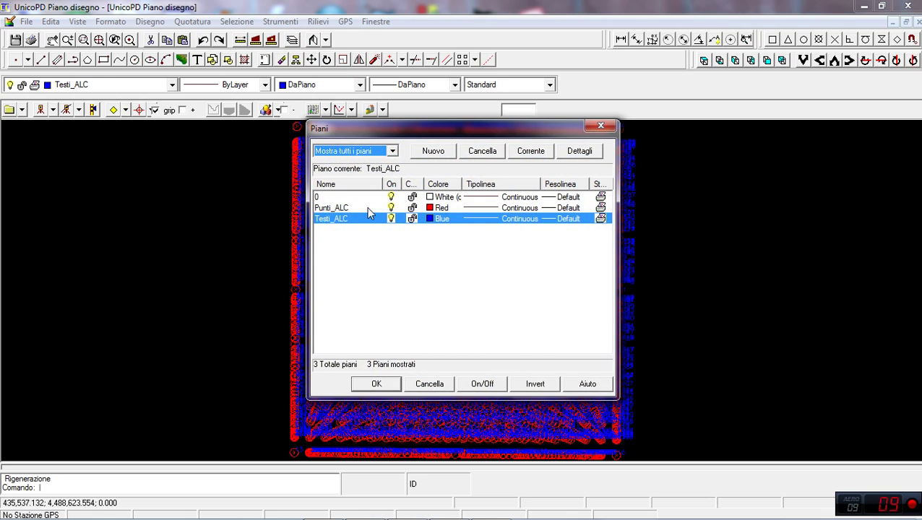
click(390, 208)
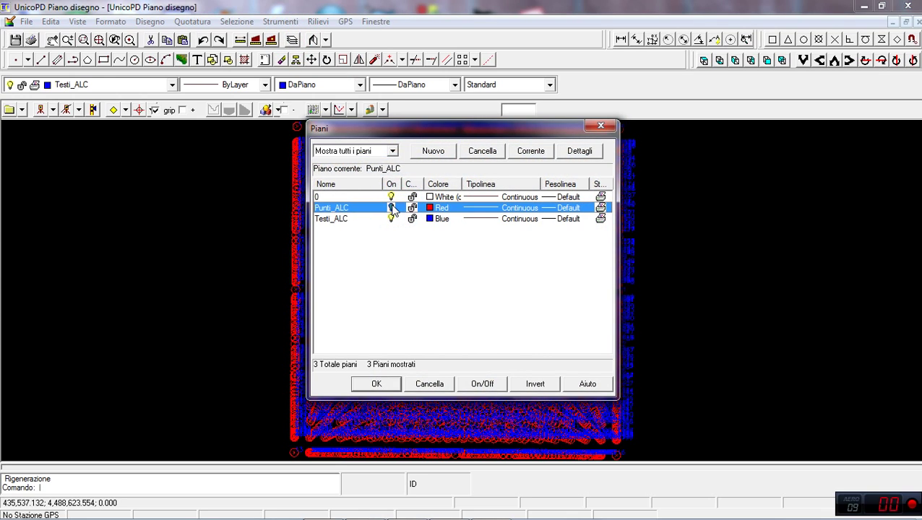
click(414, 210)
click(391, 219)
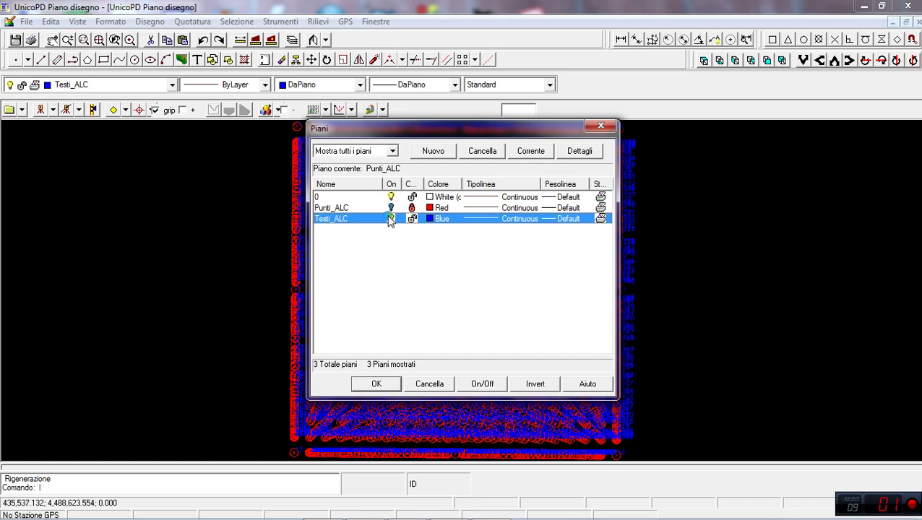
click(413, 219)
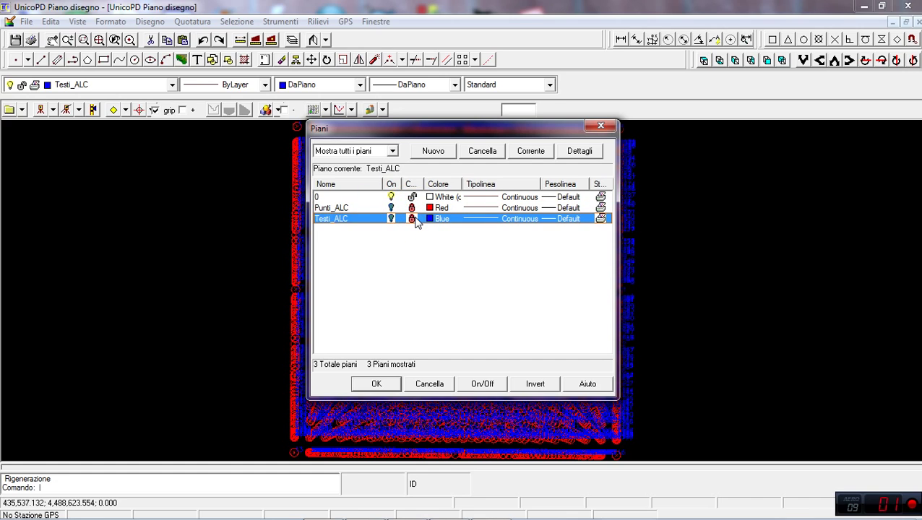
click(376, 384)
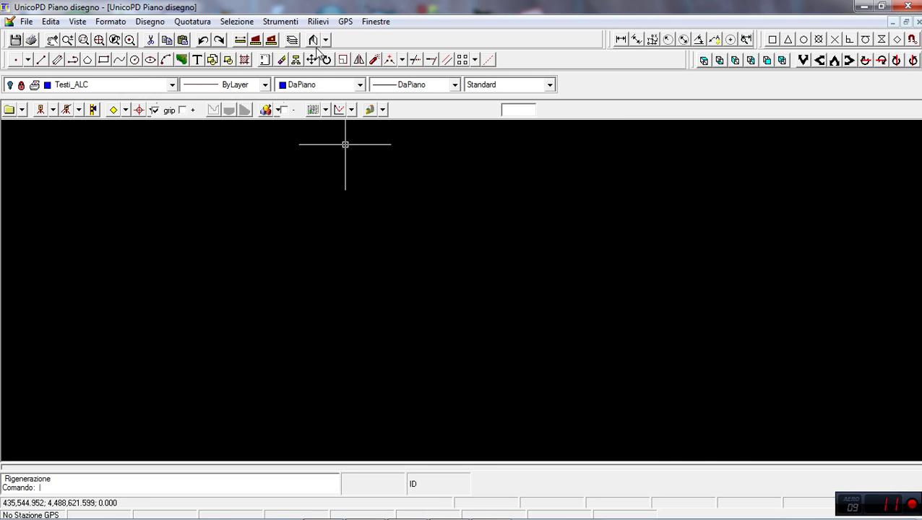
- Turn the Punti_ALC layer back on and unlock it so that only the point symbols are displayed
click(293, 40)
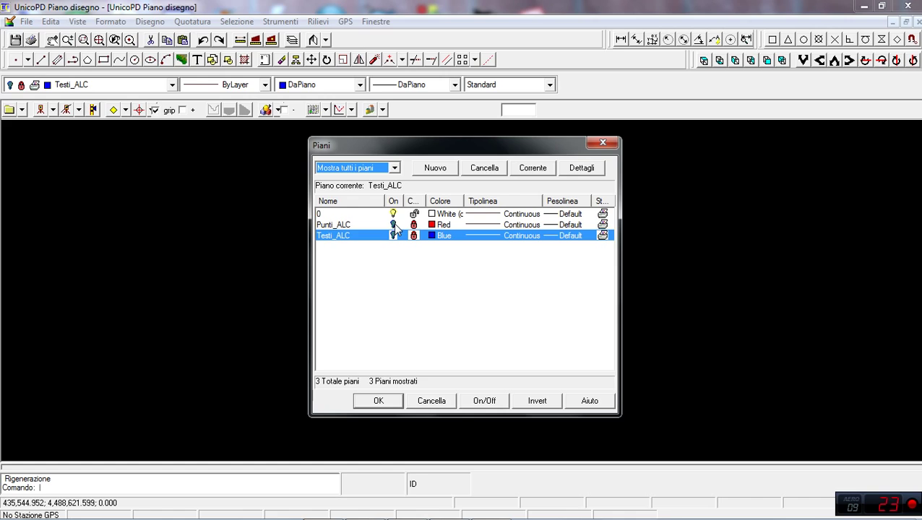
click(393, 226)
click(414, 226)
click(378, 400)
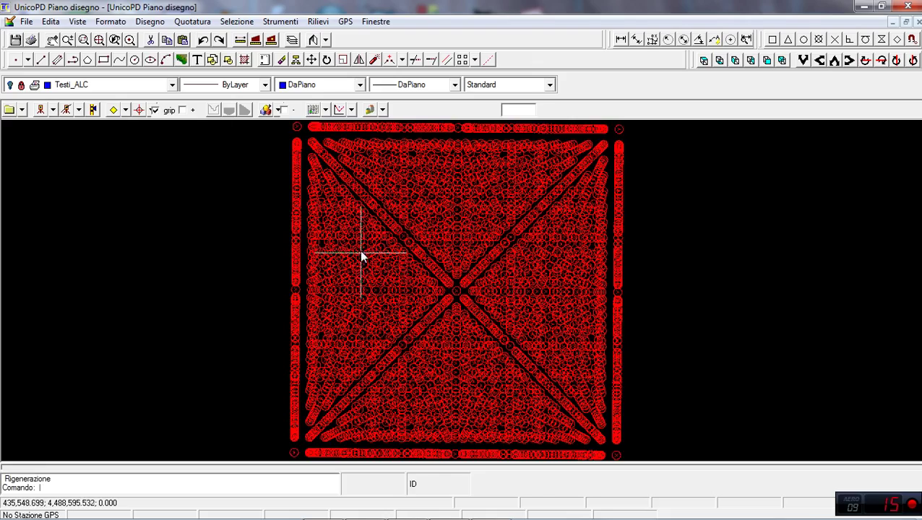
scroll(424, 198, up, 5)
scroll(428, 195, up, 3)
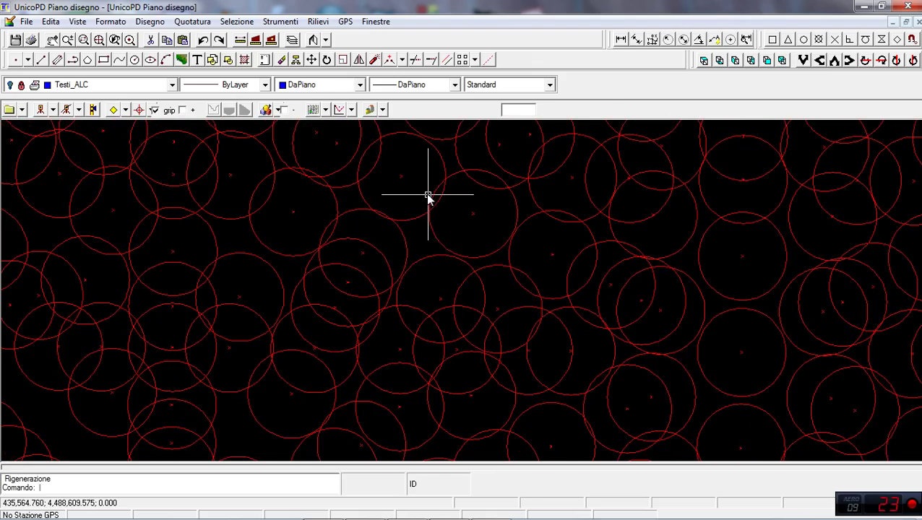
scroll(428, 195, down, 6)
scroll(428, 196, down, 2)
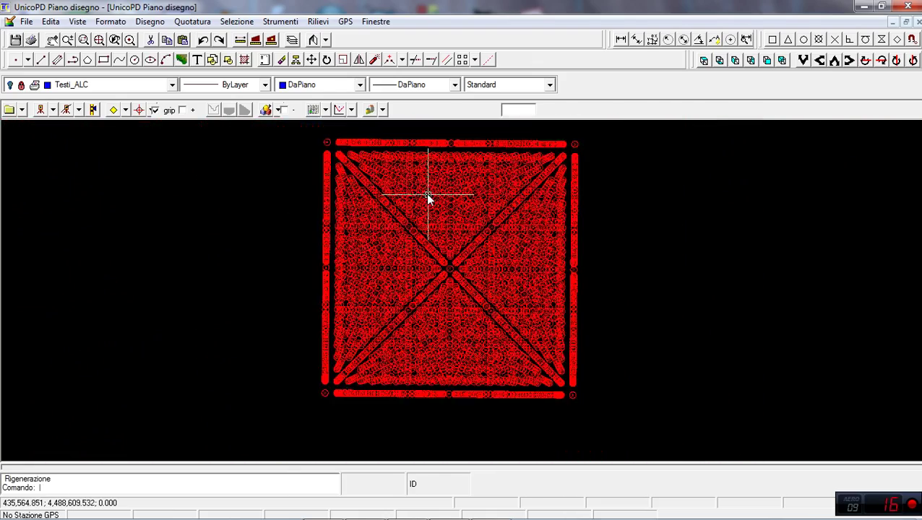
- Try to create a triangulation model from the drawing points with nothing selected
click(318, 21)
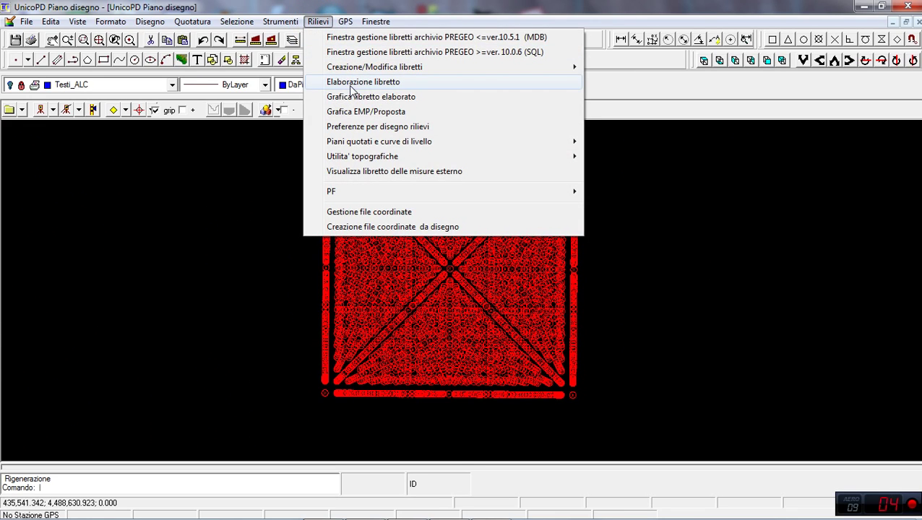
mouse_move(364, 143)
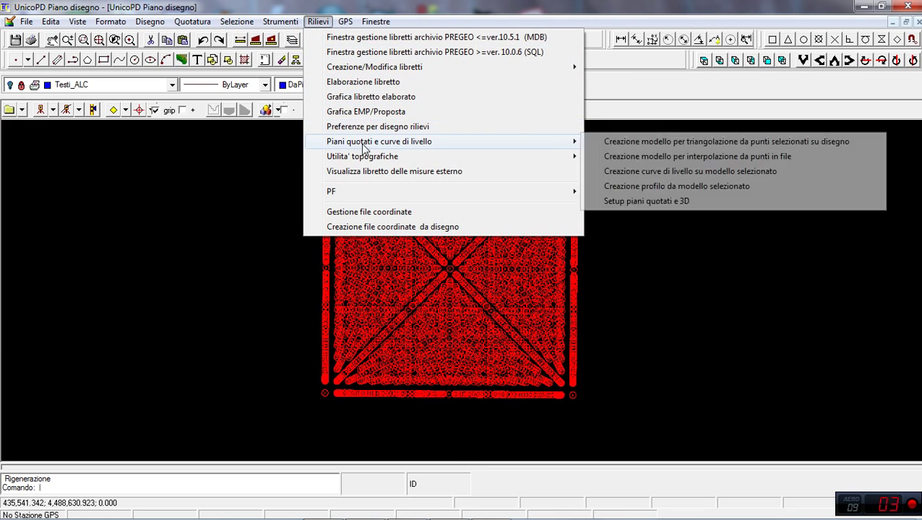
click(670, 143)
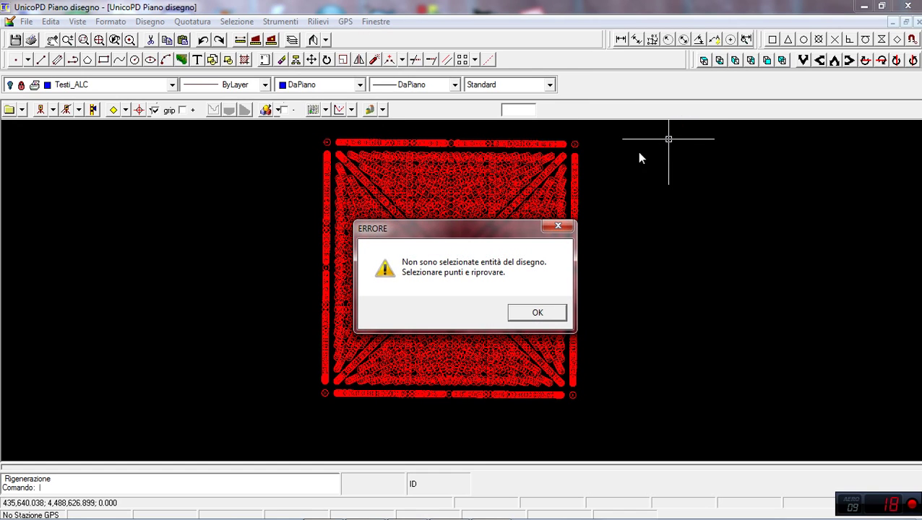
click(535, 313)
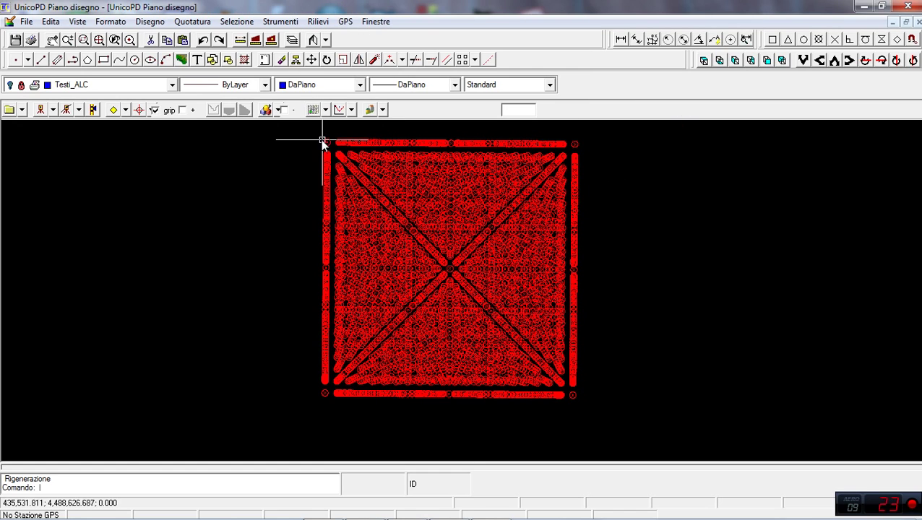
- Select all the drawn points with a window and create the triangulation model from them
drag(311, 128, 593, 409)
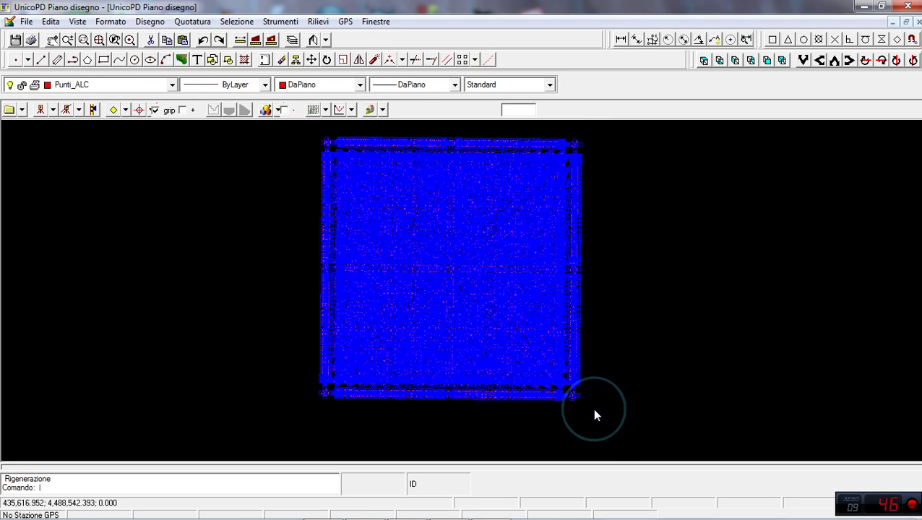
click(318, 21)
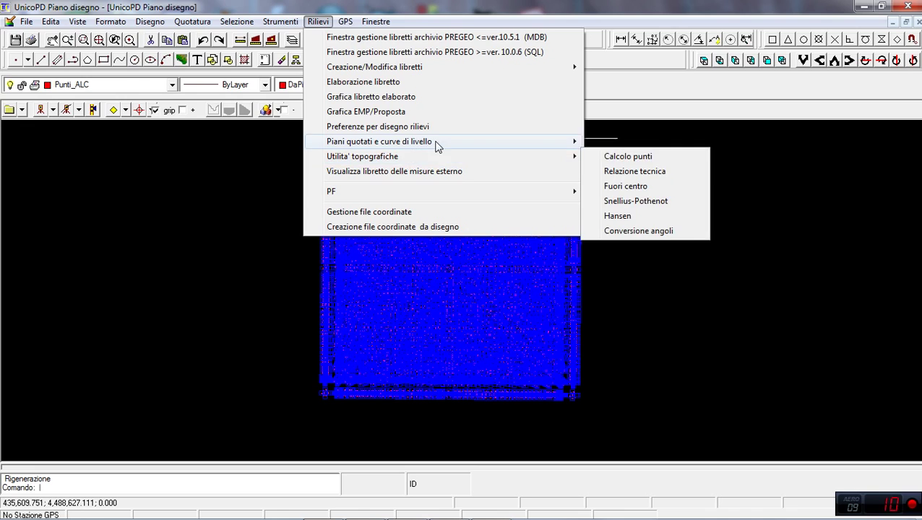
mouse_move(466, 144)
click(650, 142)
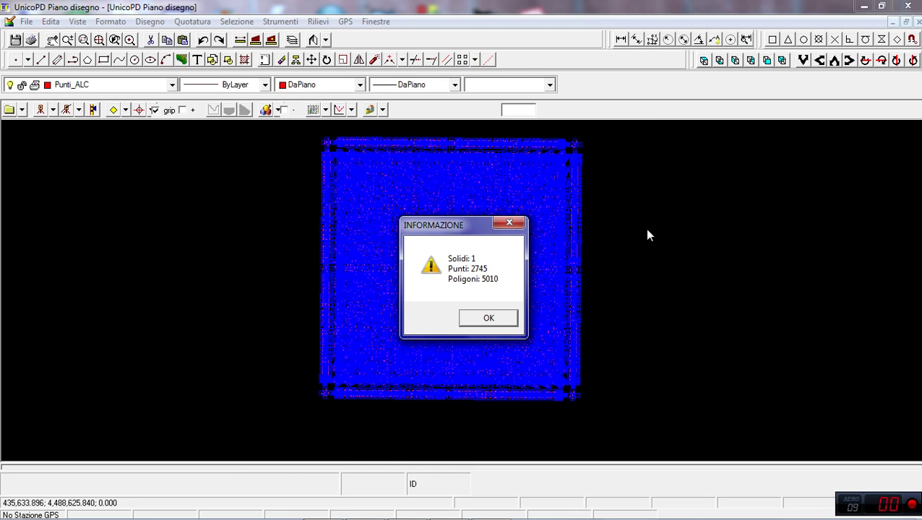
click(490, 324)
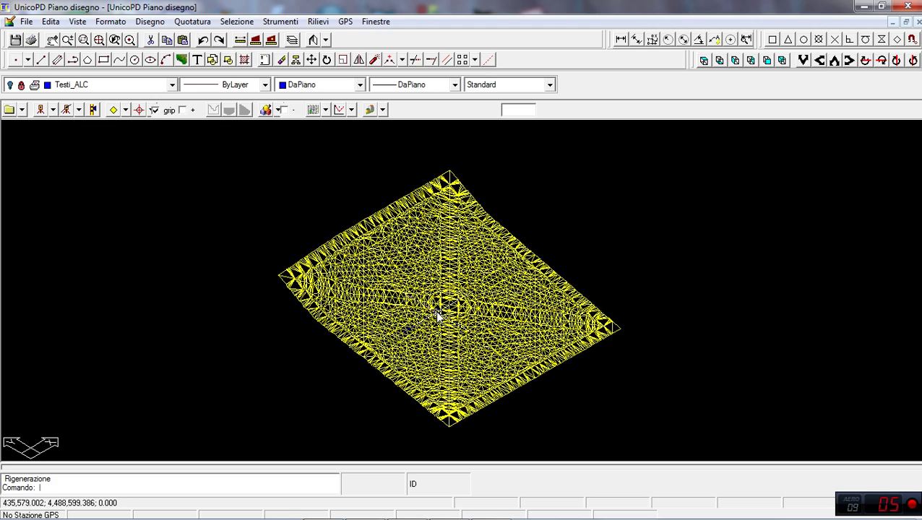
scroll(441, 321, up, 3)
scroll(443, 323, down, 2)
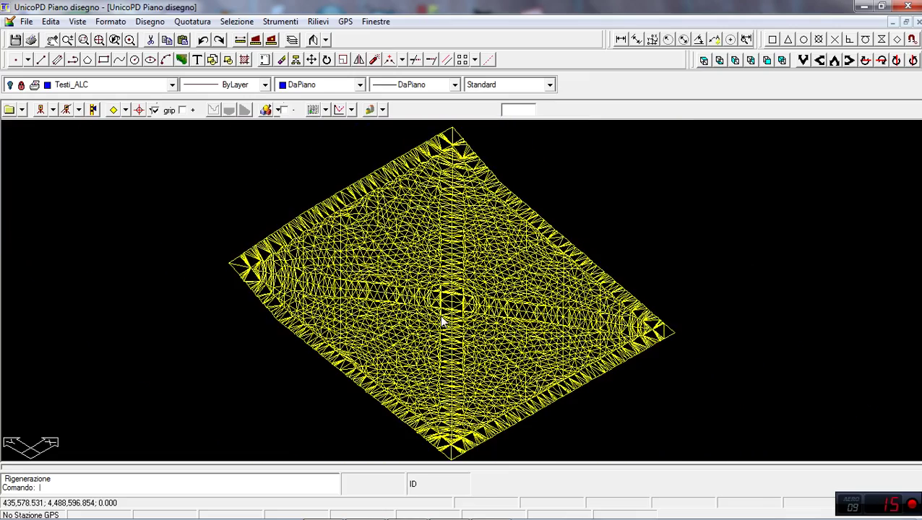
scroll(443, 321, up, 4)
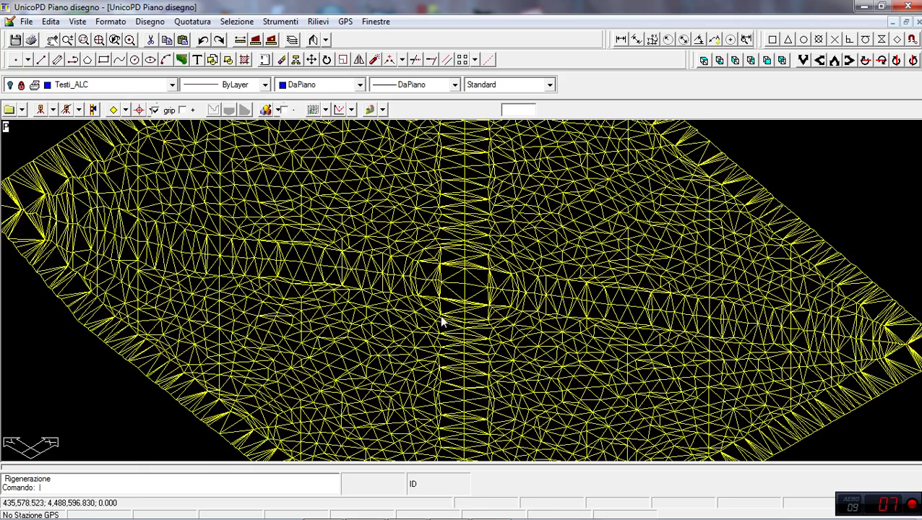
scroll(443, 321, down, 2)
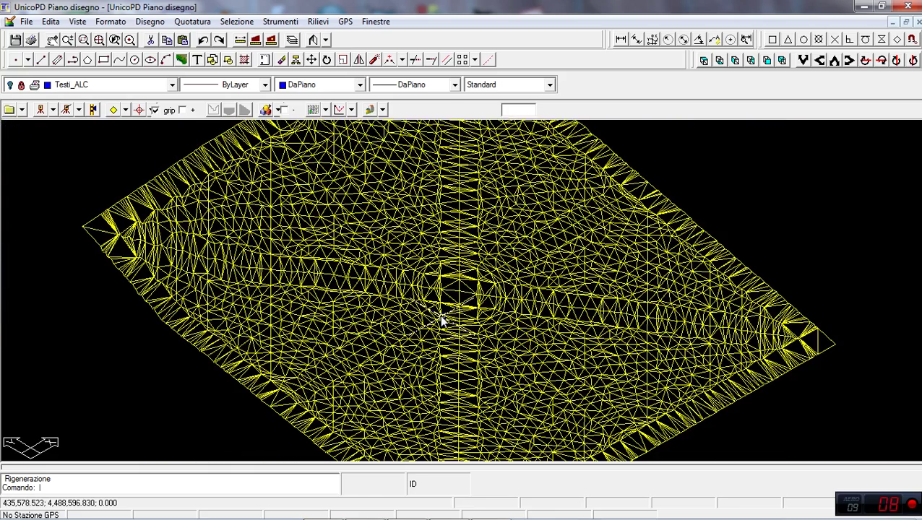